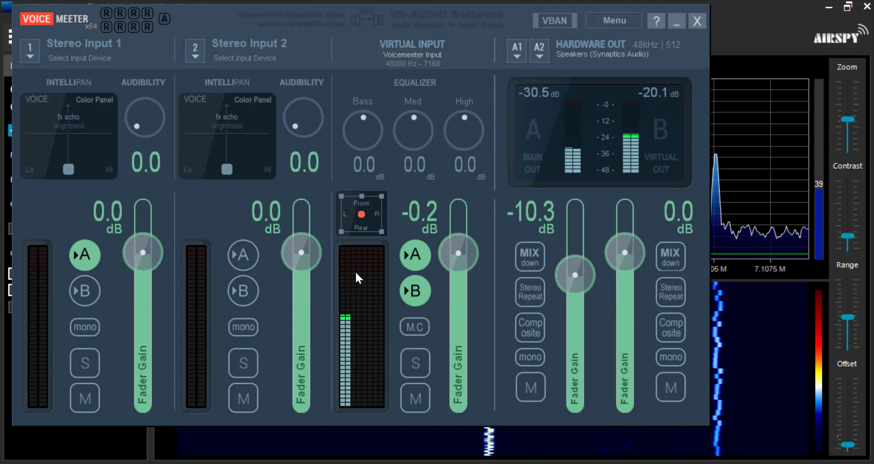
# Minimize VoiceMeeter and raise the SDR# volume from -17 dB to about -14 dB.
pyautogui.click(676, 20)
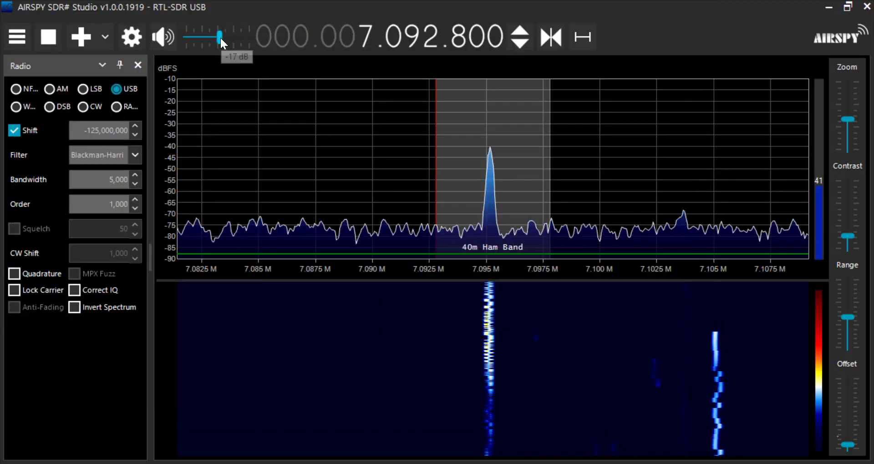
pyautogui.moveTo(220, 39); pyautogui.dragTo(233, 36)
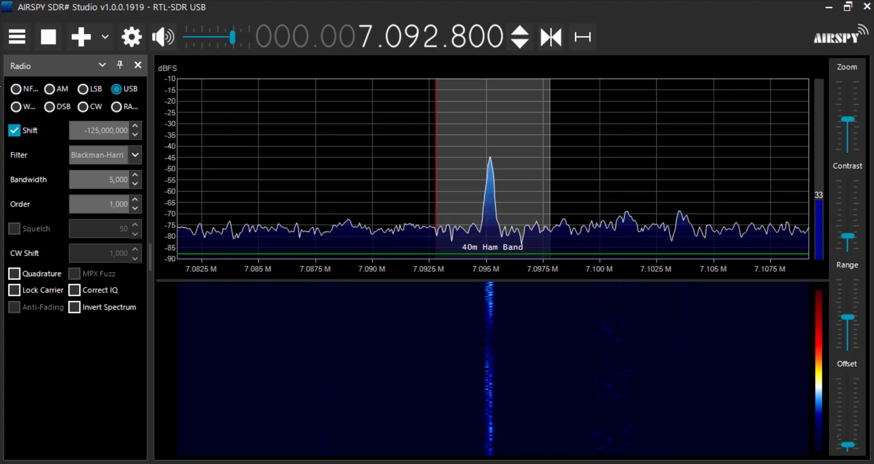
# Review the RTL-SDR USB source settings, including RF Gain, then close the panel.
pyautogui.click(136, 35)
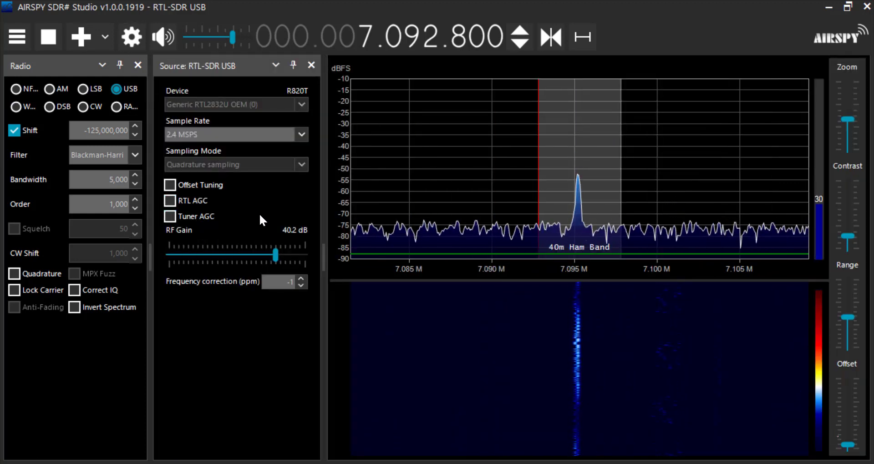
pyautogui.click(311, 64)
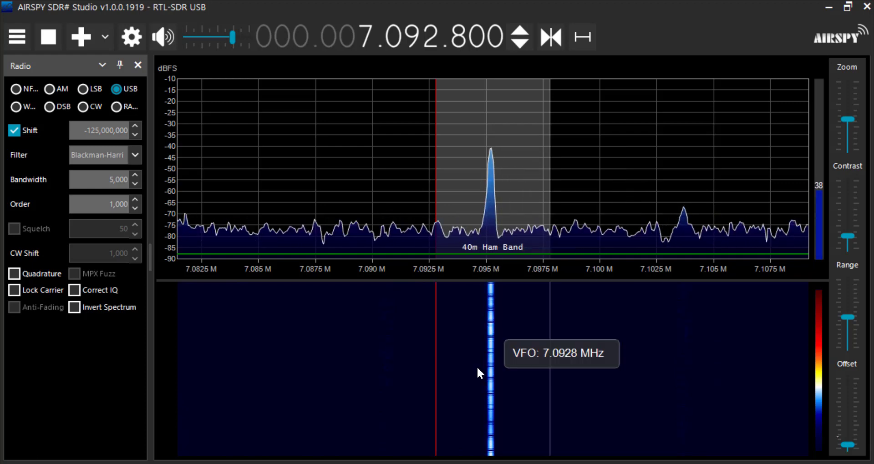
# Bring MultiPSK forward, then narrow the SDR# receive bandwidth from 5,000 to 3,920 Hz.
pyautogui.moveTo(385, 463)
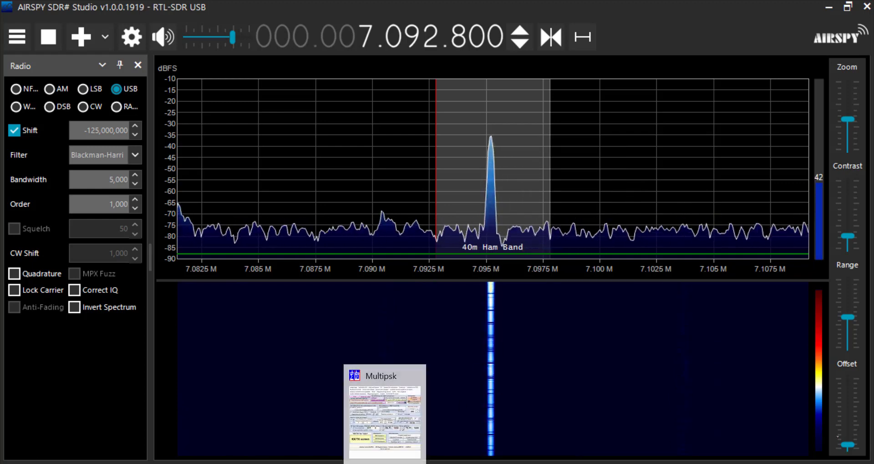
pyautogui.click(384, 463)
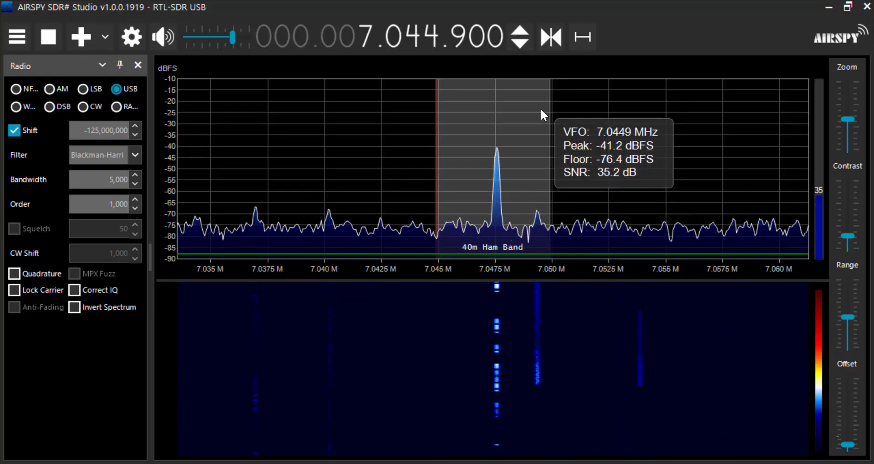
pyautogui.moveTo(549, 109); pyautogui.dragTo(528, 107)
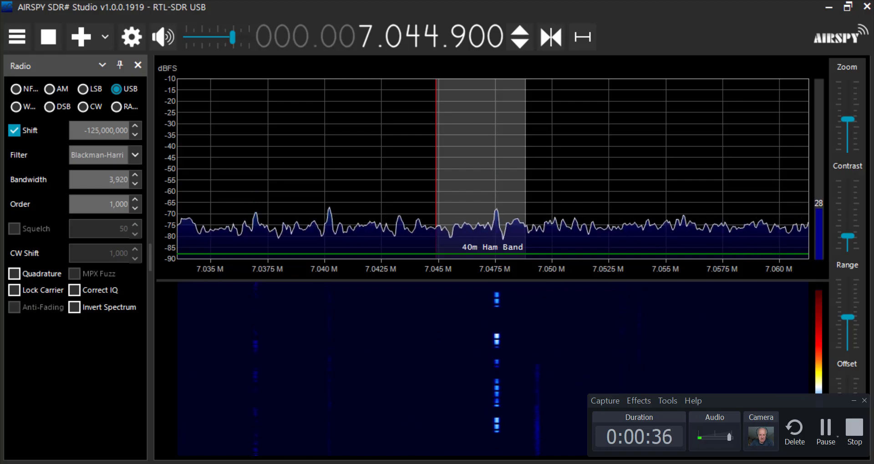
# Switch to MultiPSK in CW / Auto mode to decode the W1AW QST Morse text.
pyautogui.hotkey('alt', 'Tab')
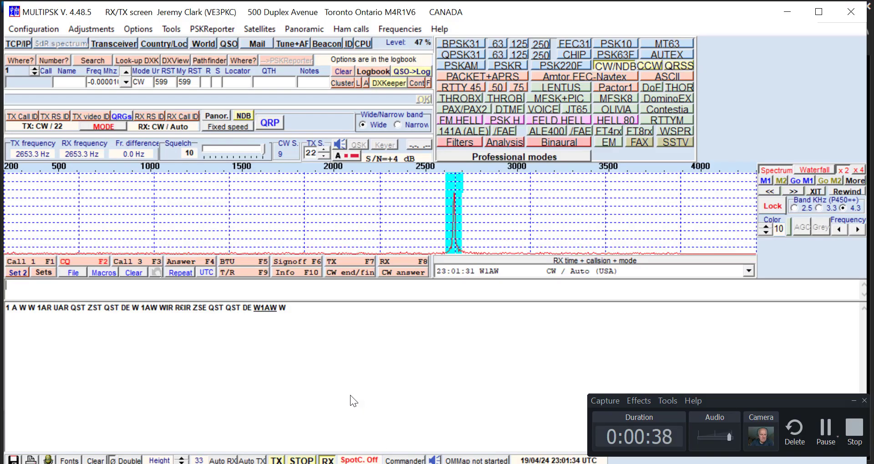